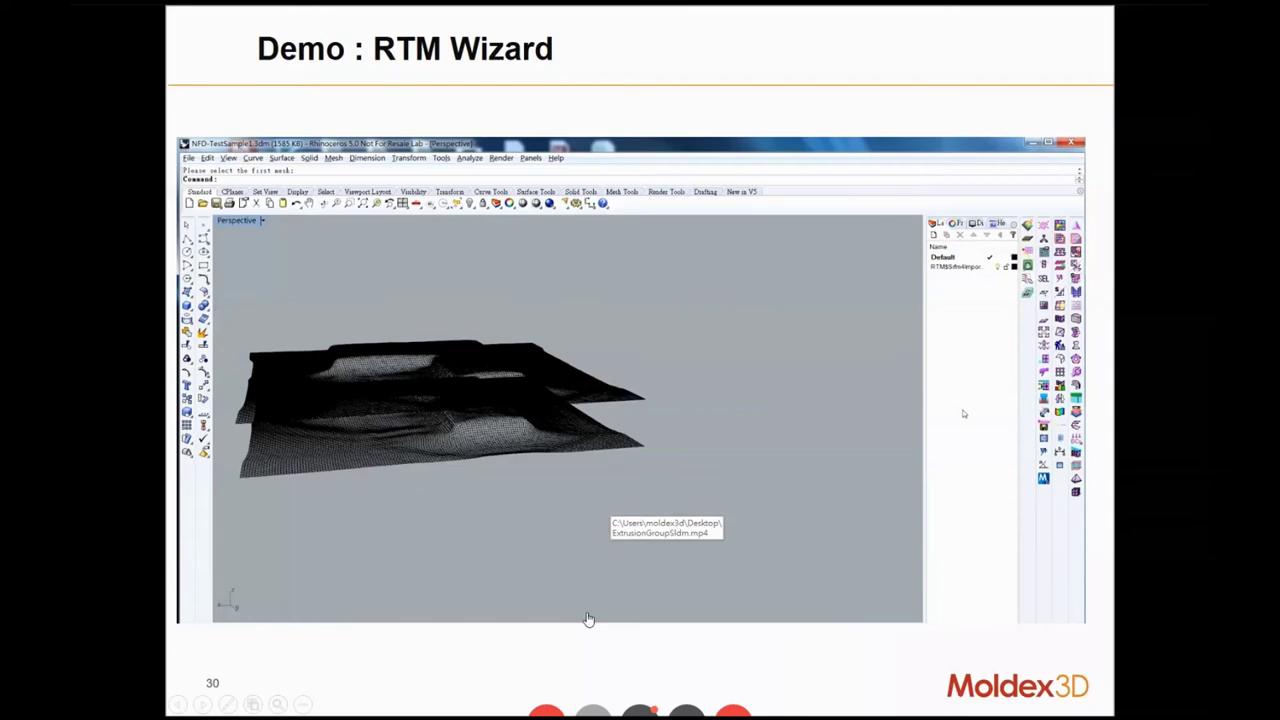
left_click(588, 620)
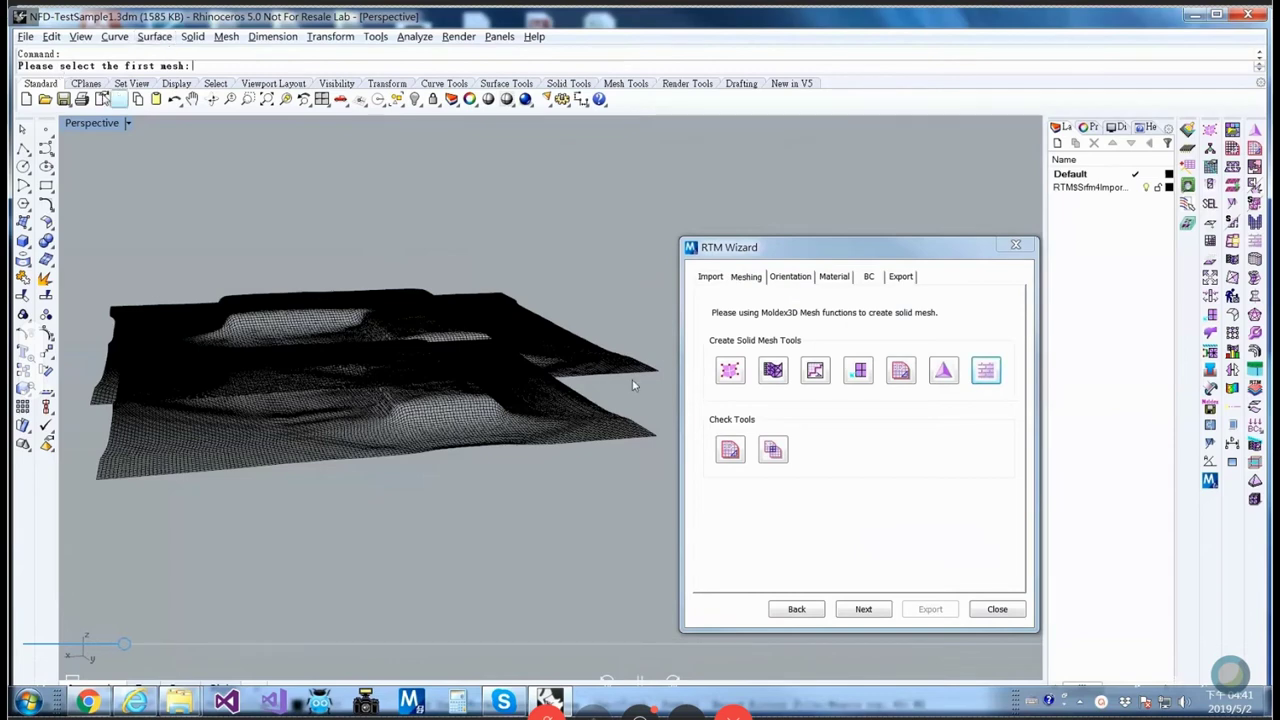
Step: Select the lower surface mesh as the first mesh and pick three points of the element at its near corner
left_click(616, 430)
key("Return")
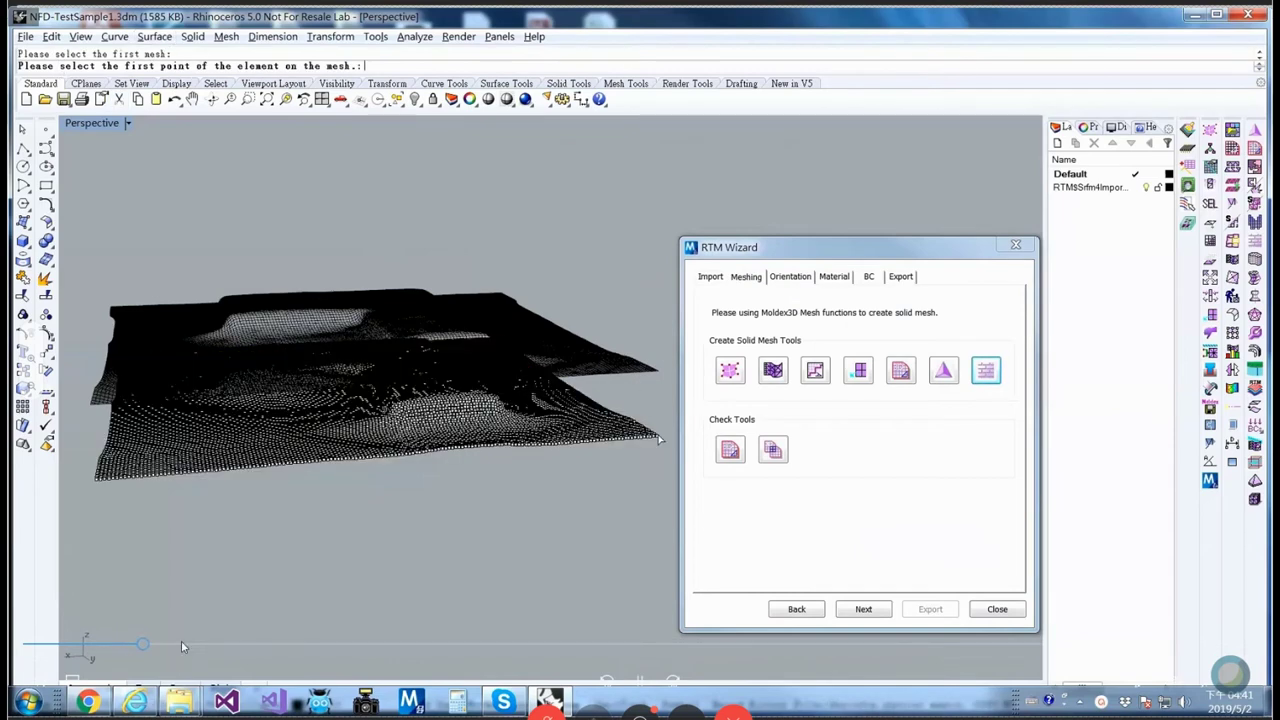
scroll(598, 487, "up", 3)
scroll(586, 466, "up", 2)
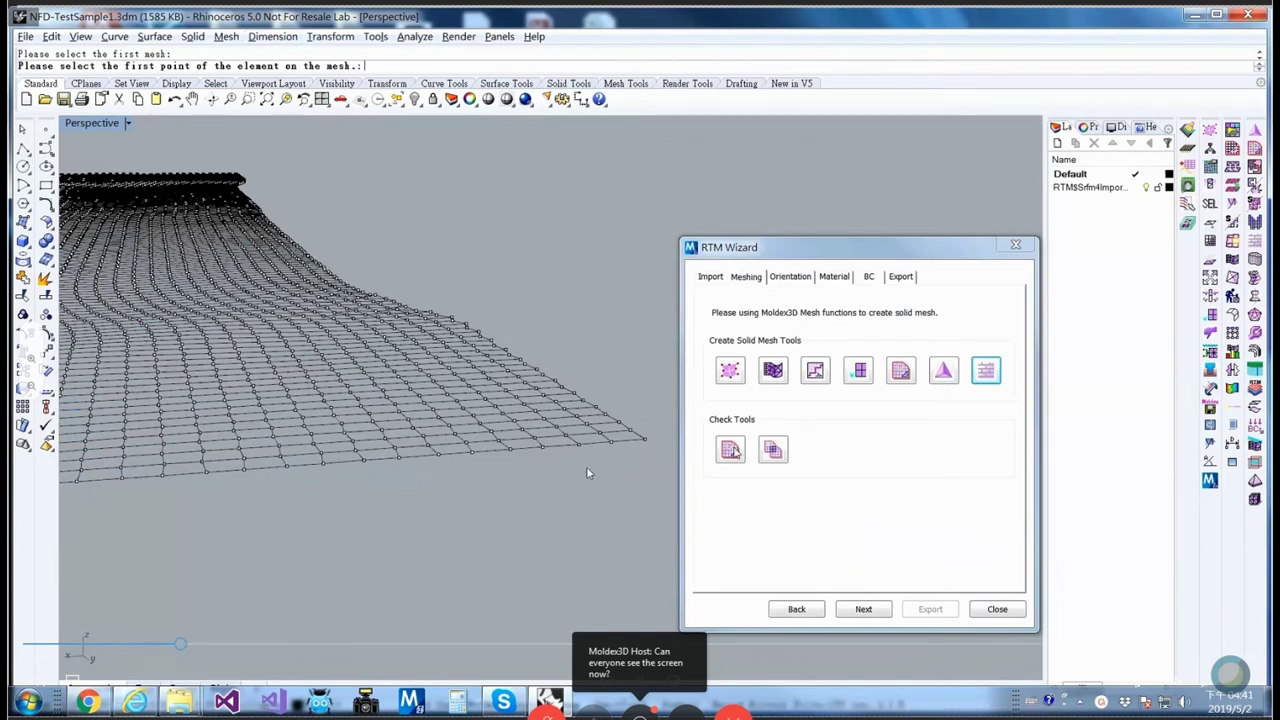
left_click(645, 437)
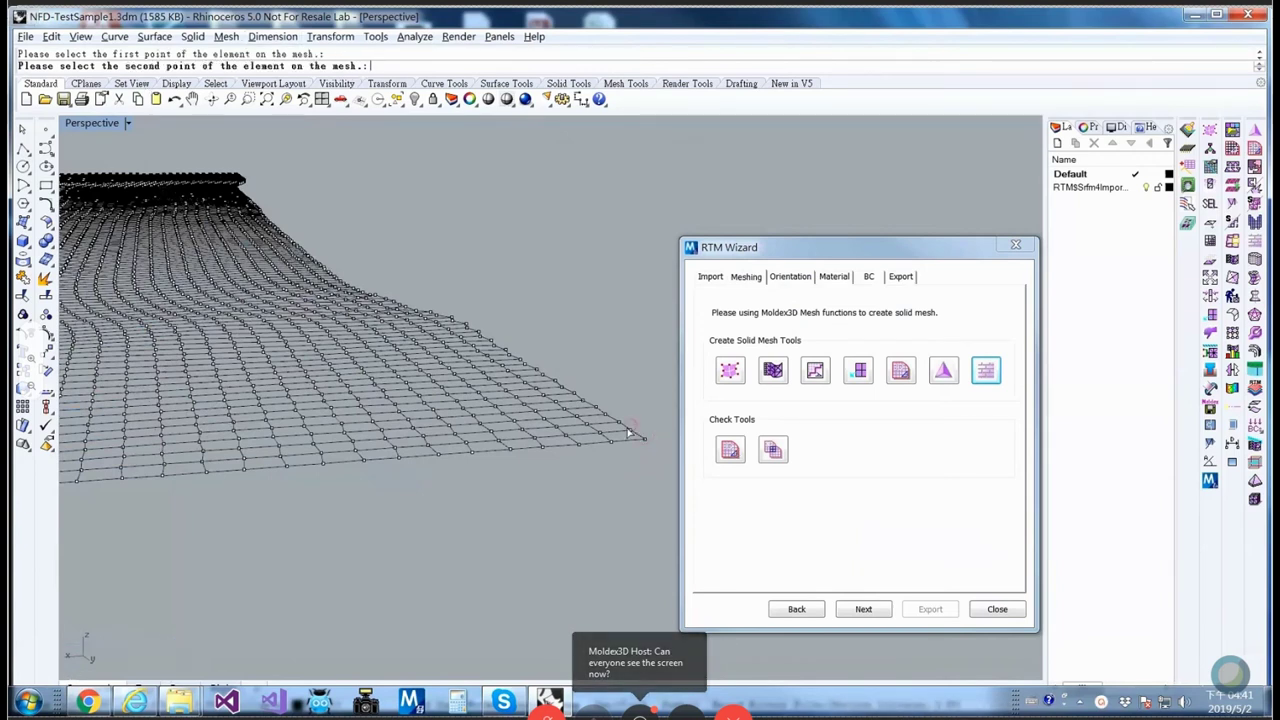
left_click(613, 448)
left_click(614, 452)
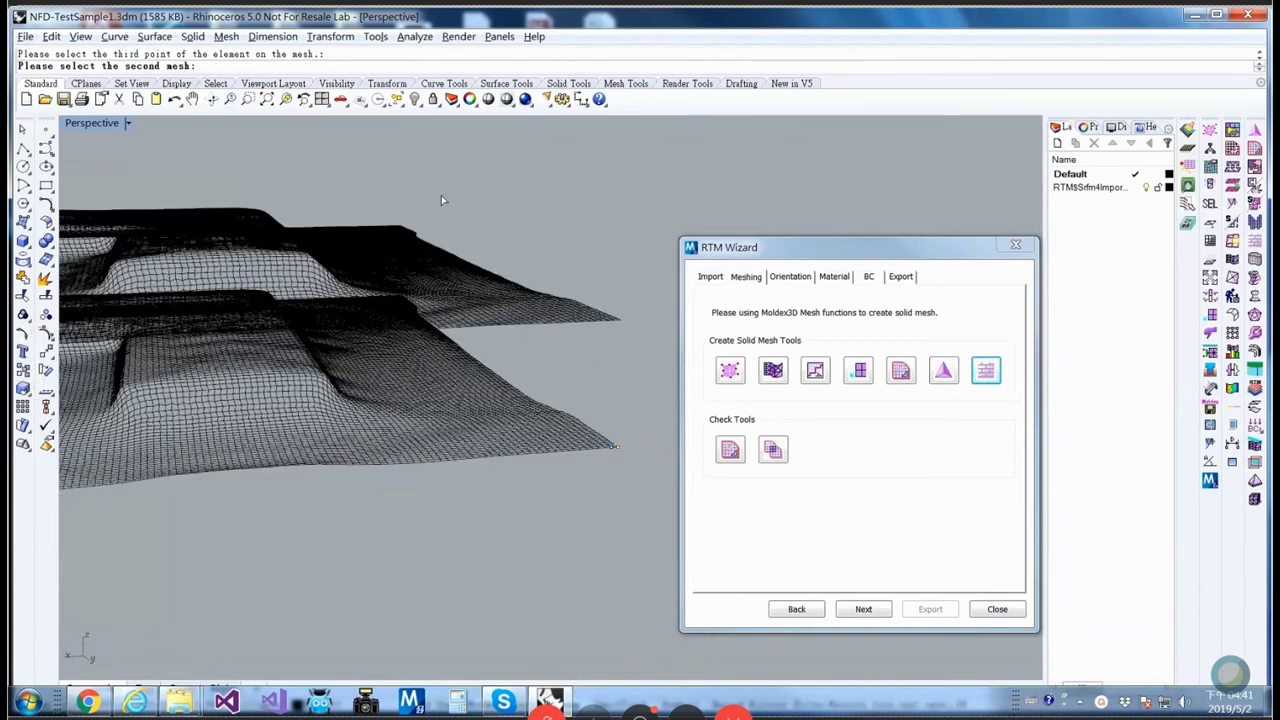
Step: Select the upper surface mesh as the second mesh and pick three points of the matching corner element
right_click_drag(441, 195, 559, 320)
left_click(559, 316)
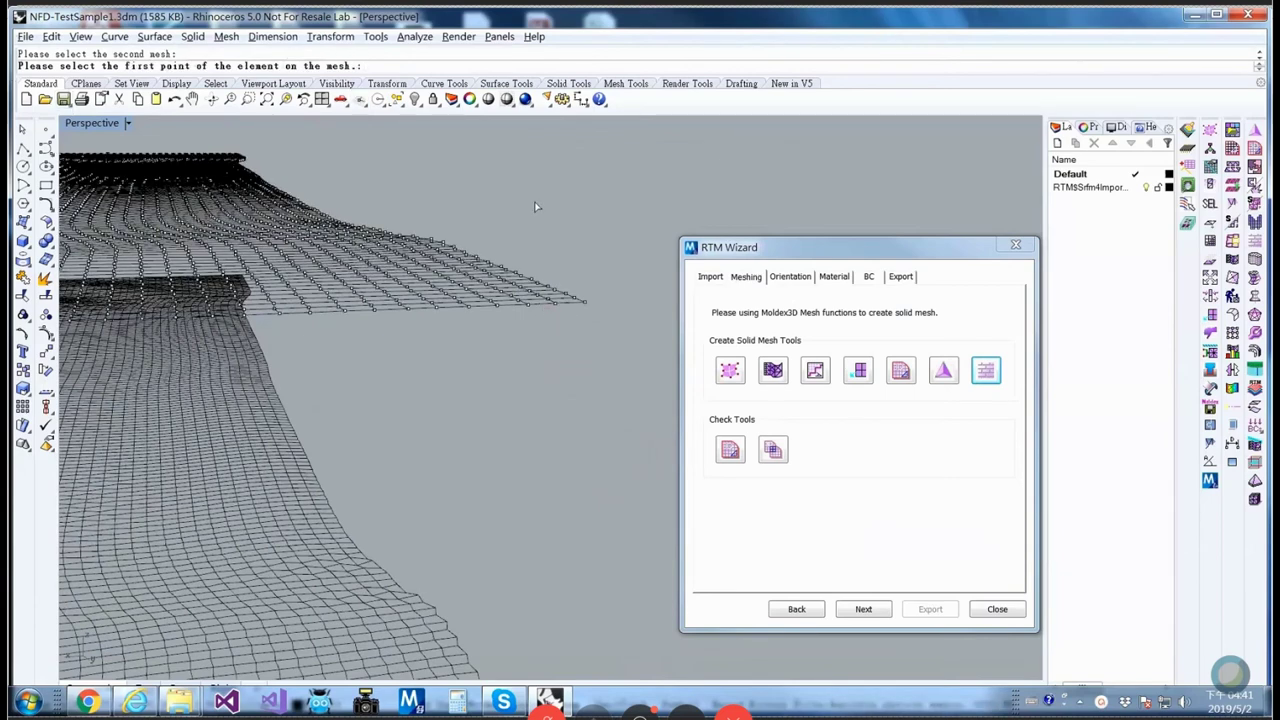
left_click(565, 597)
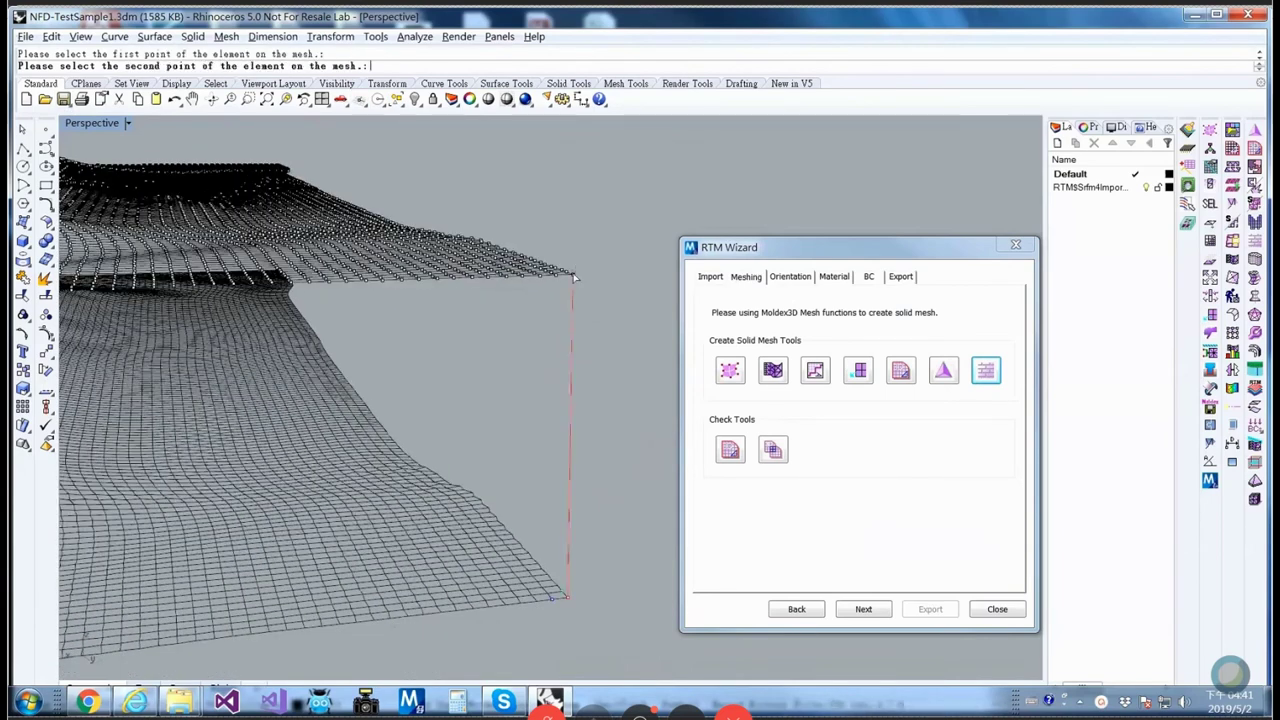
left_click(572, 277)
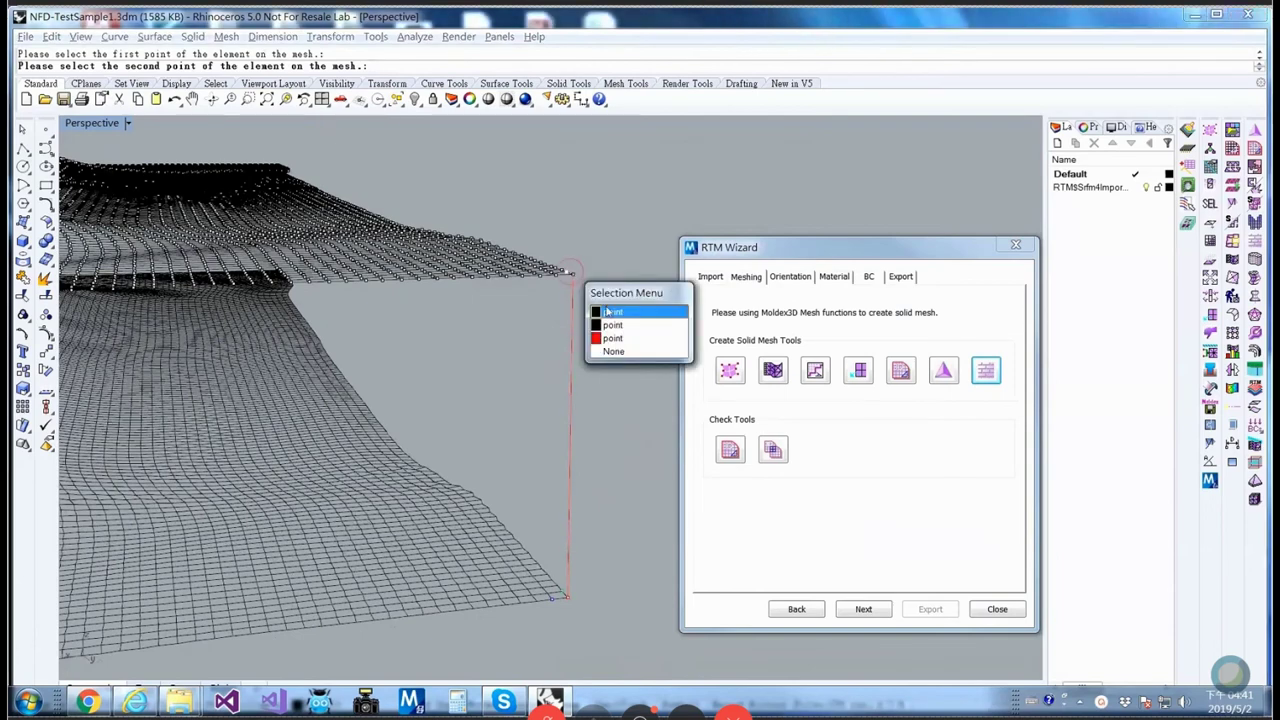
left_click(609, 308)
left_click(562, 280)
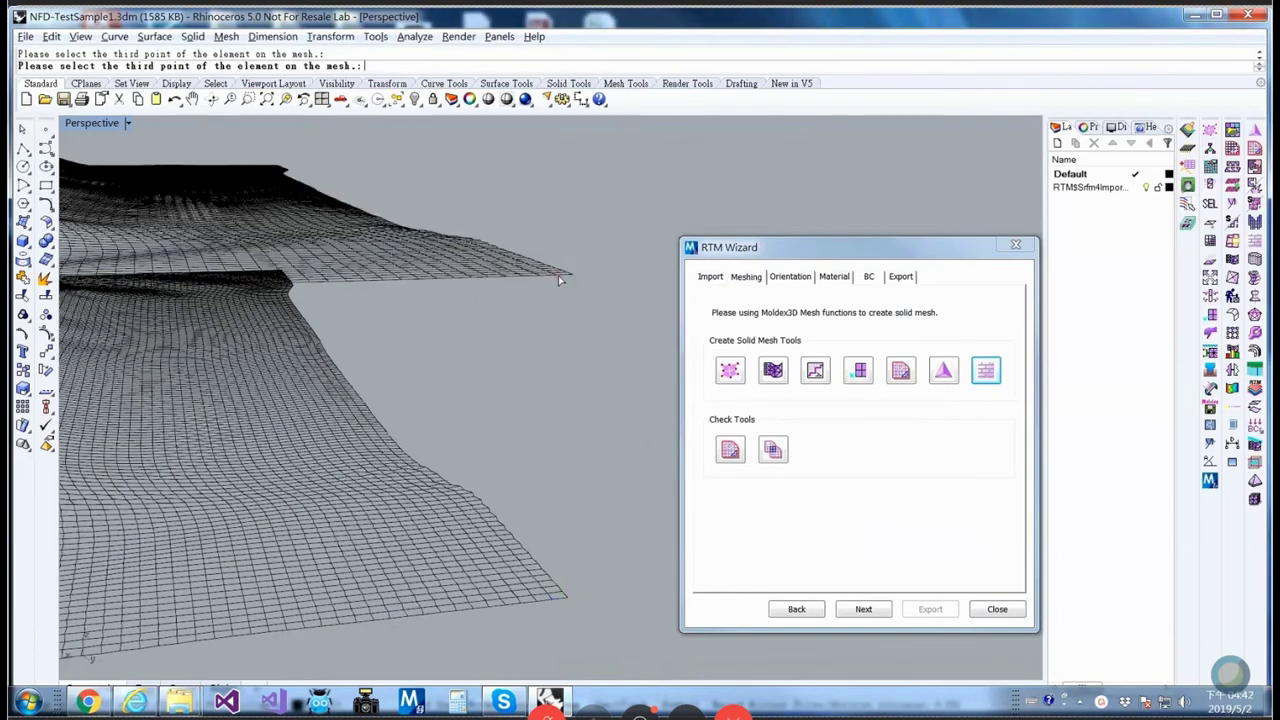
Step: Set the group number to 3 and create the groups between the two meshes
left_click_drag(212, 54, 838, 308)
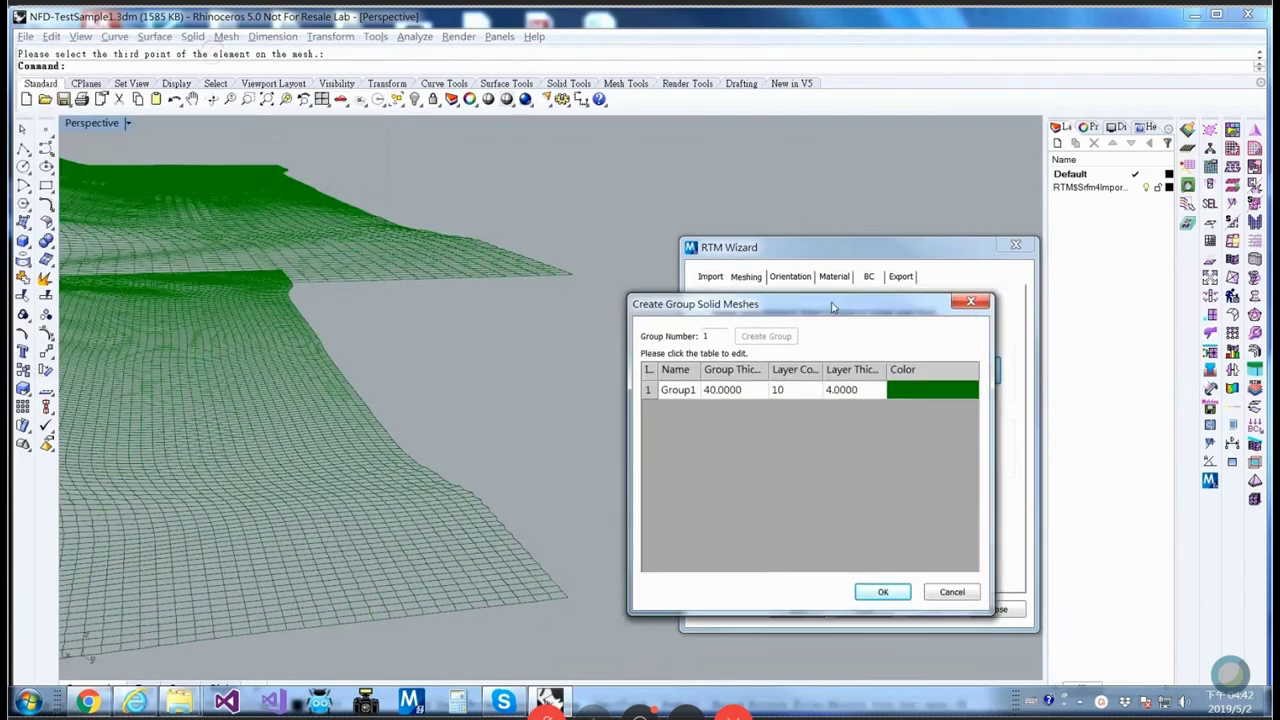
type("3")
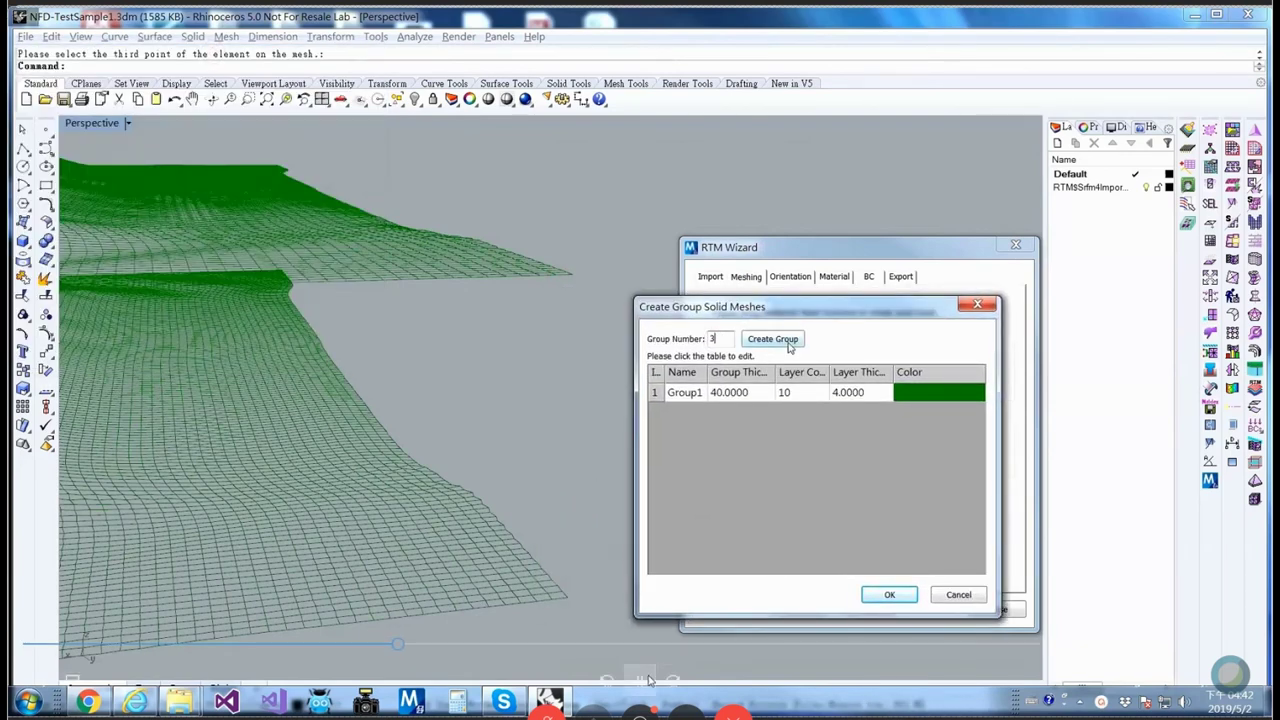
left_click(789, 345)
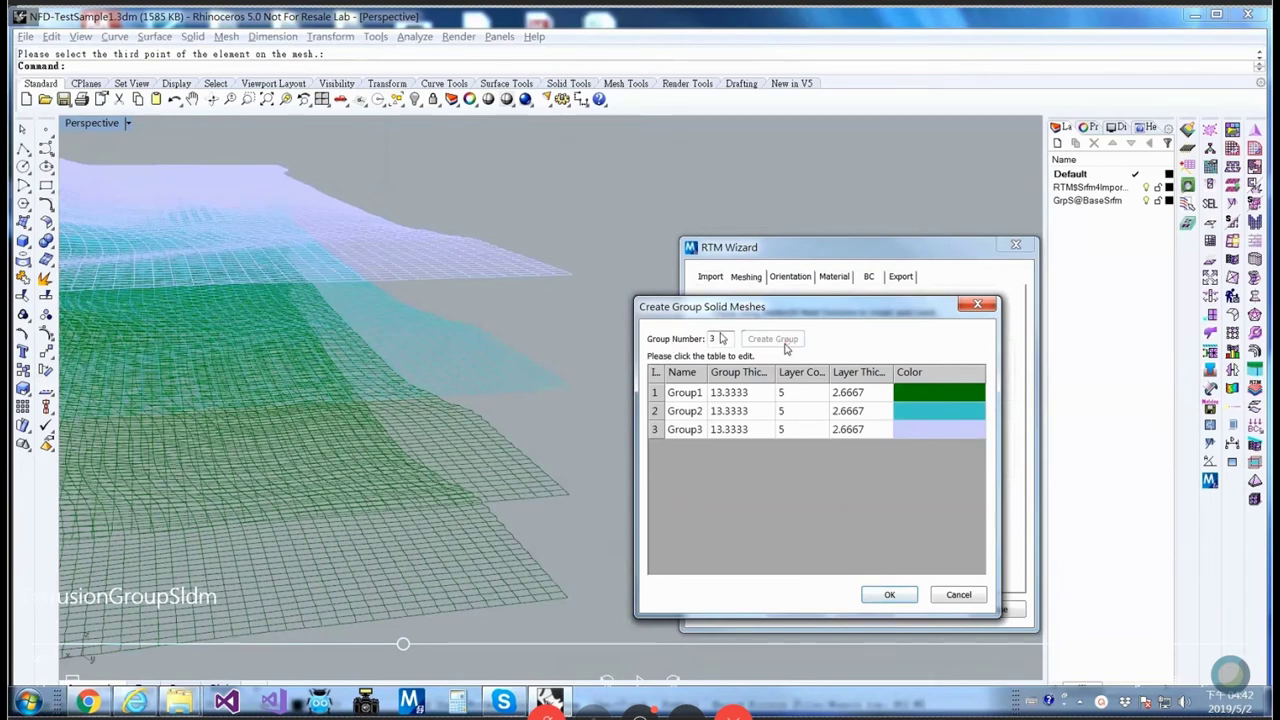
Step: Highlight each of the three groups in the model and rename the first group Ply1
left_click(690, 393)
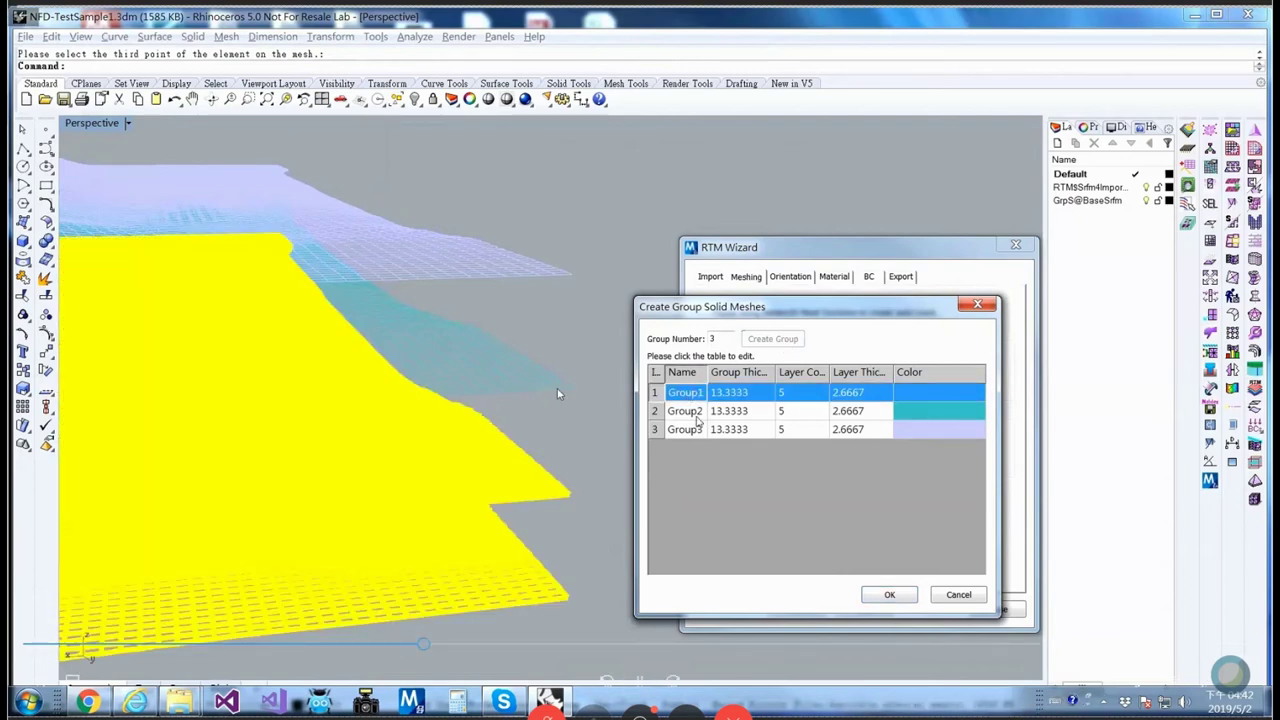
left_click(697, 420)
left_click(688, 429)
left_click(685, 393)
left_click(685, 395)
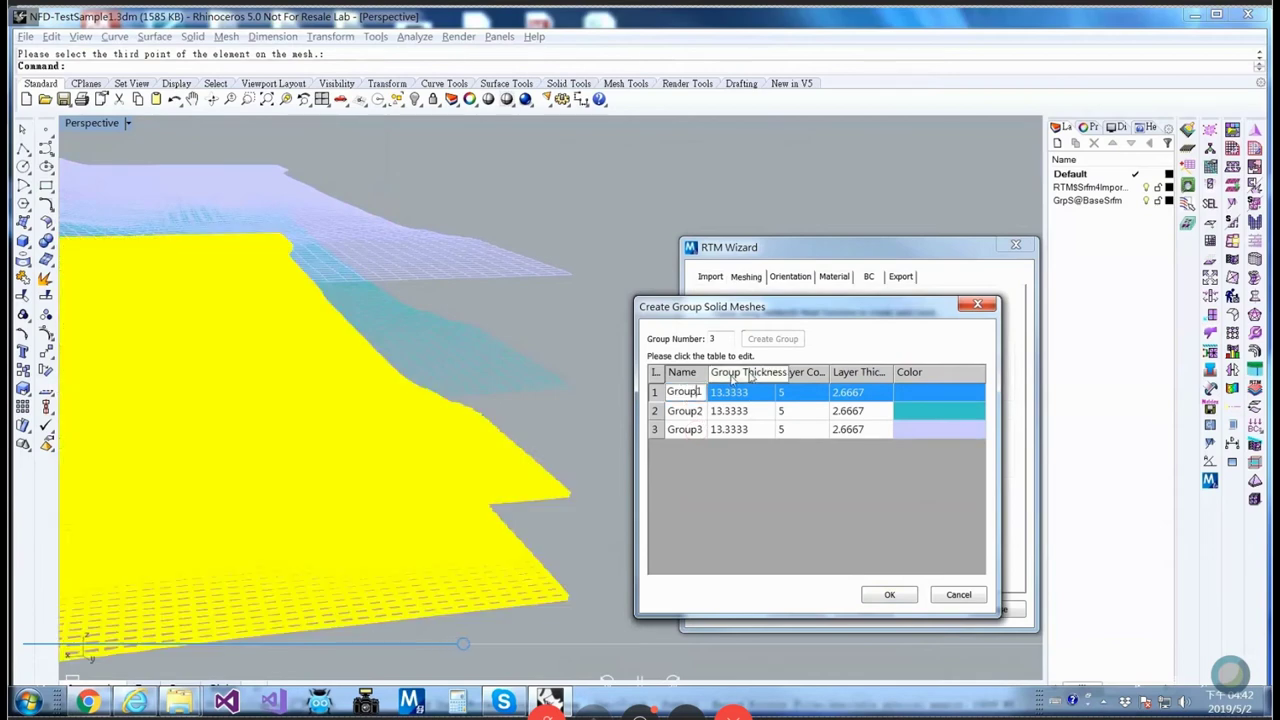
double_click(698, 393)
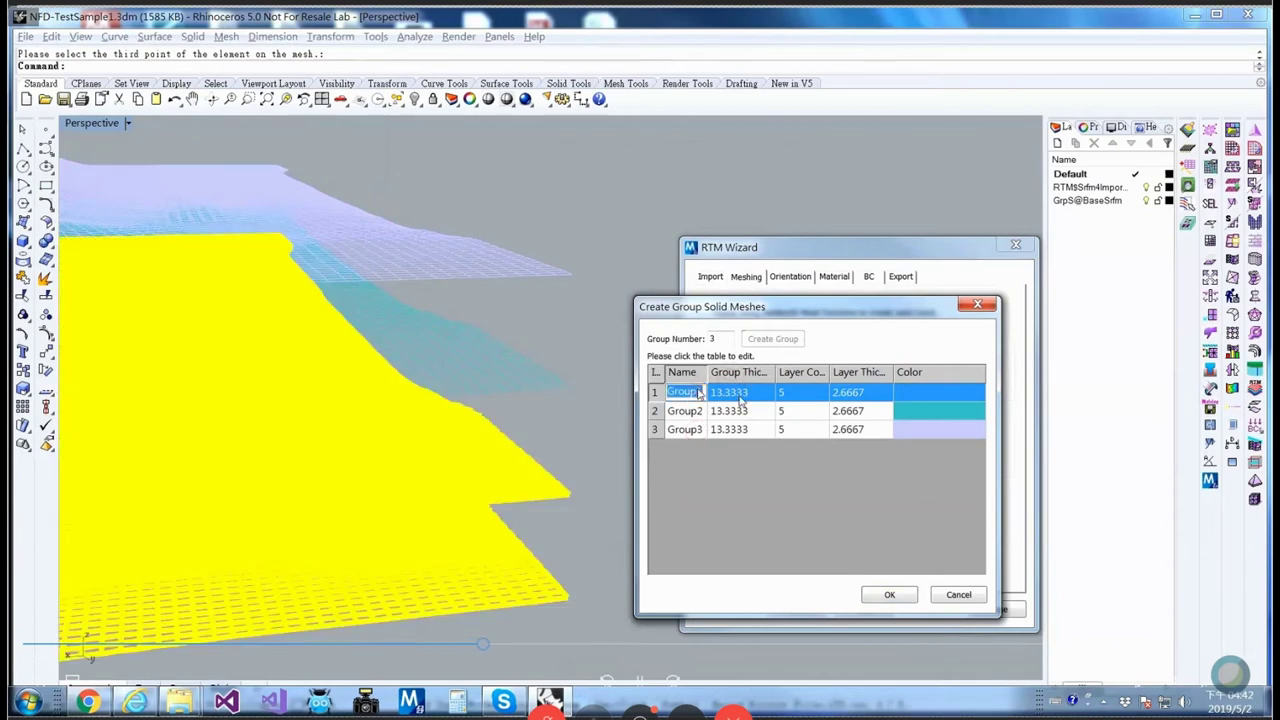
type("Ply1")
Step: Set Ply1's group thickness to 20 and its layer count to 8
left_click(744, 400)
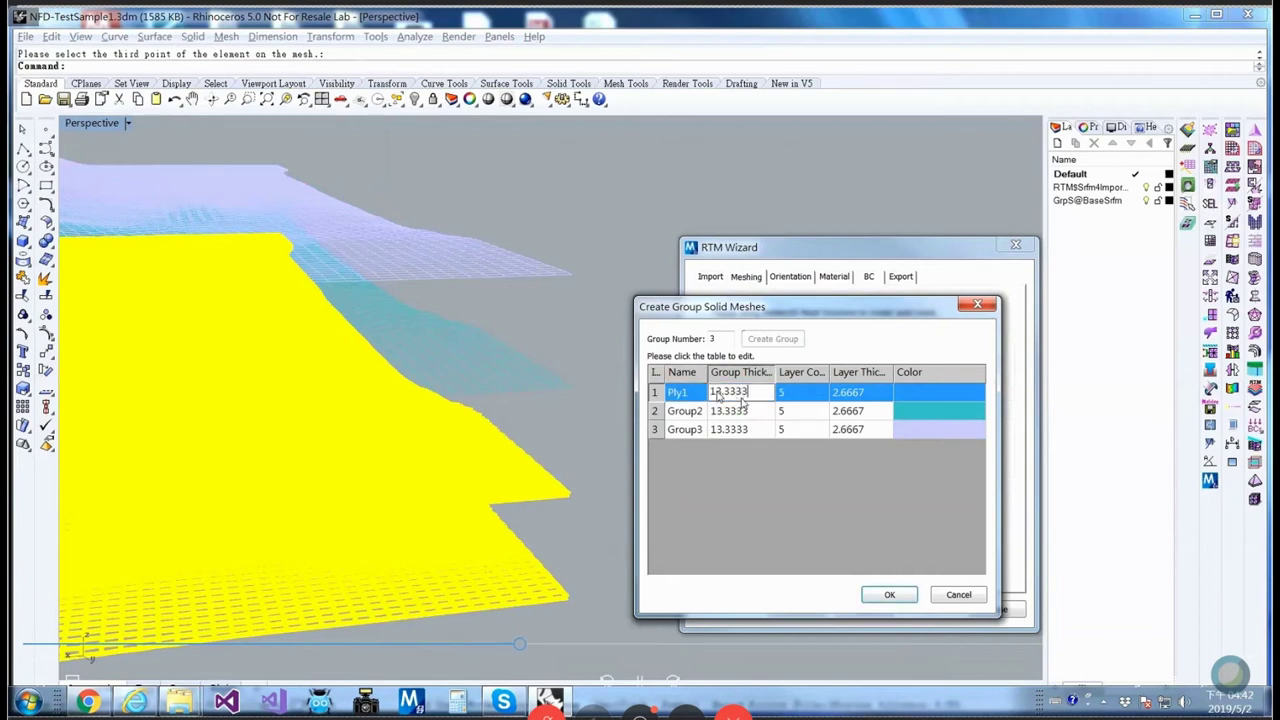
key("ctrl+a")
type("2")
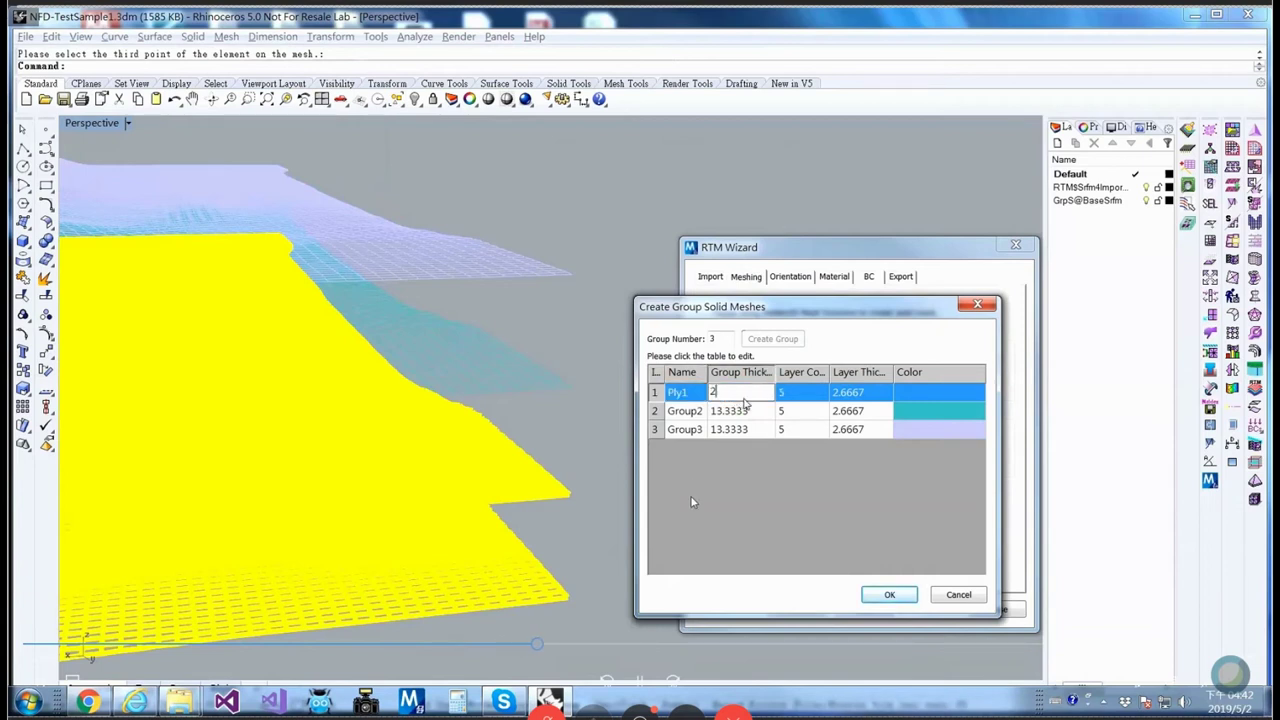
type("0")
left_click(784, 396)
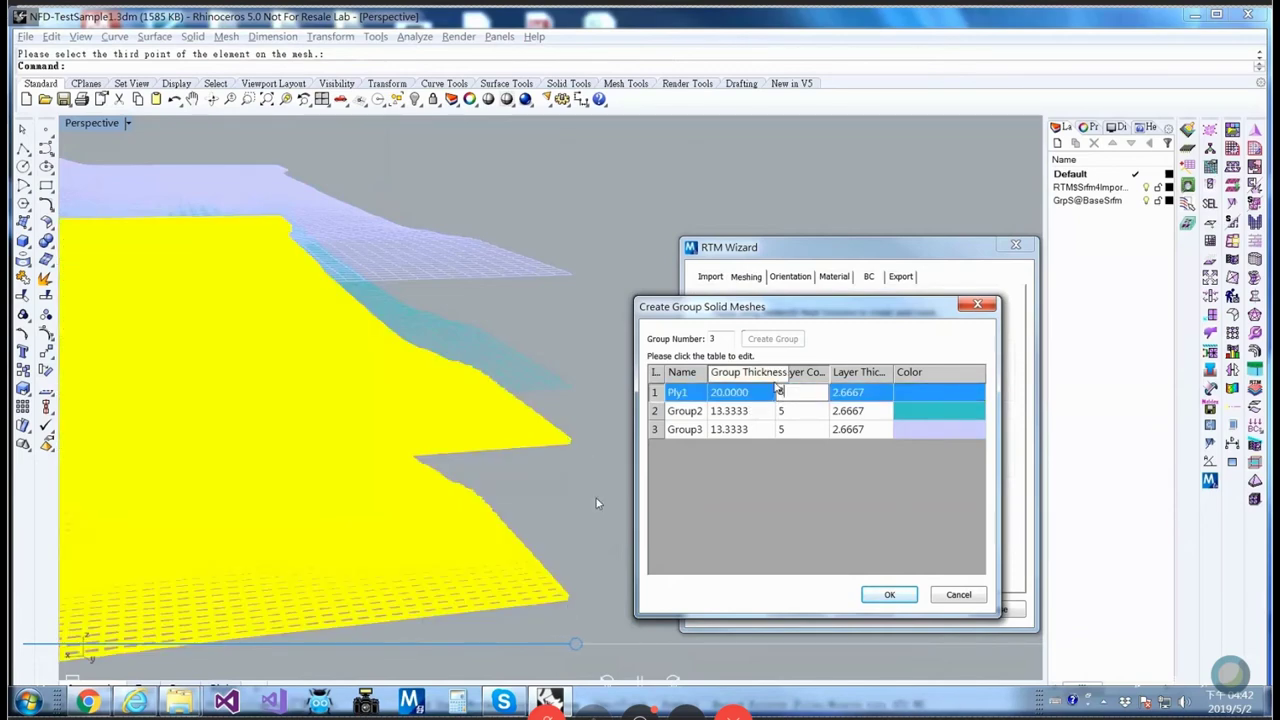
Step: Rename the second group Ply2, set its group thickness to 10 and change its color to orange
left_click(685, 411)
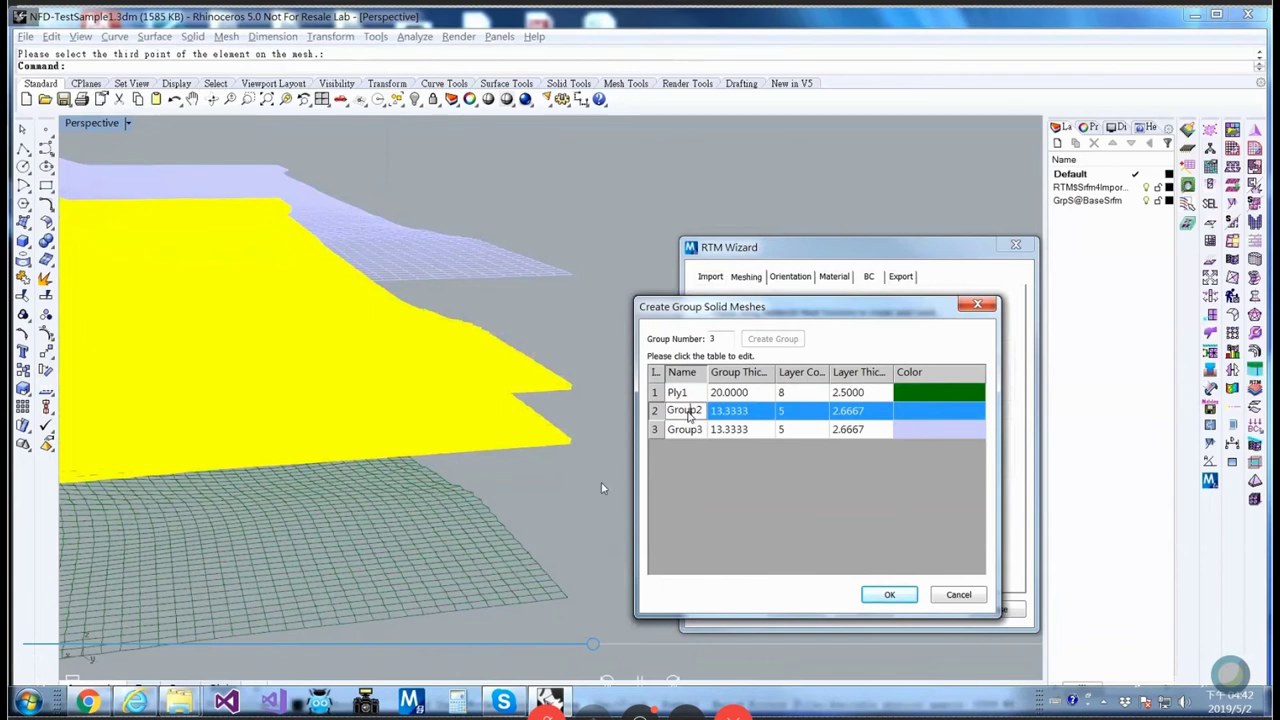
type("Ply2")
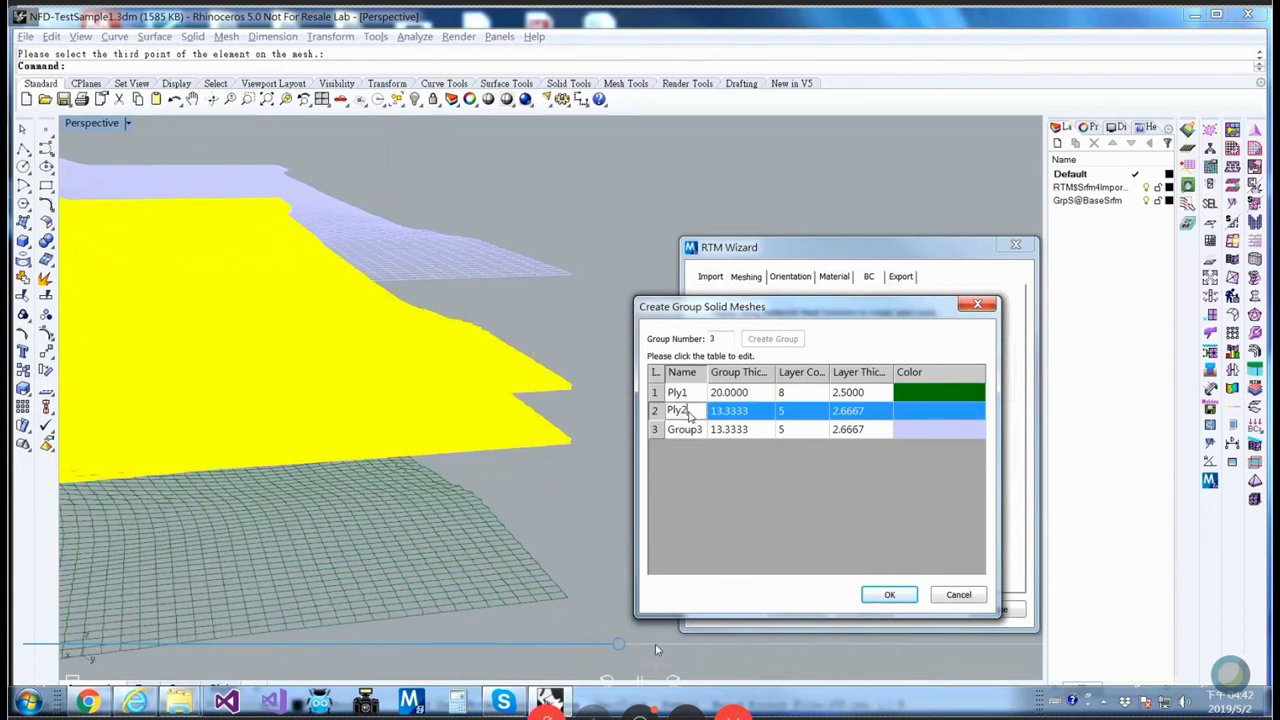
key("Return")
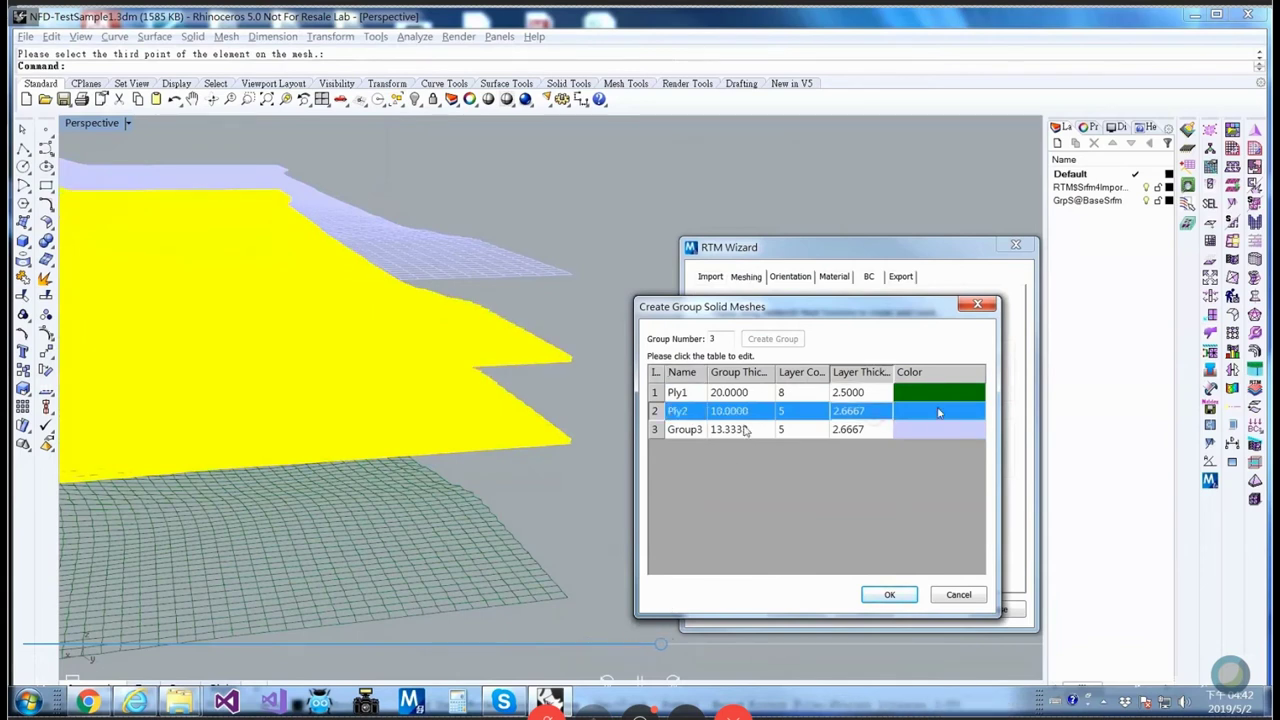
left_click(938, 412)
left_click(757, 574)
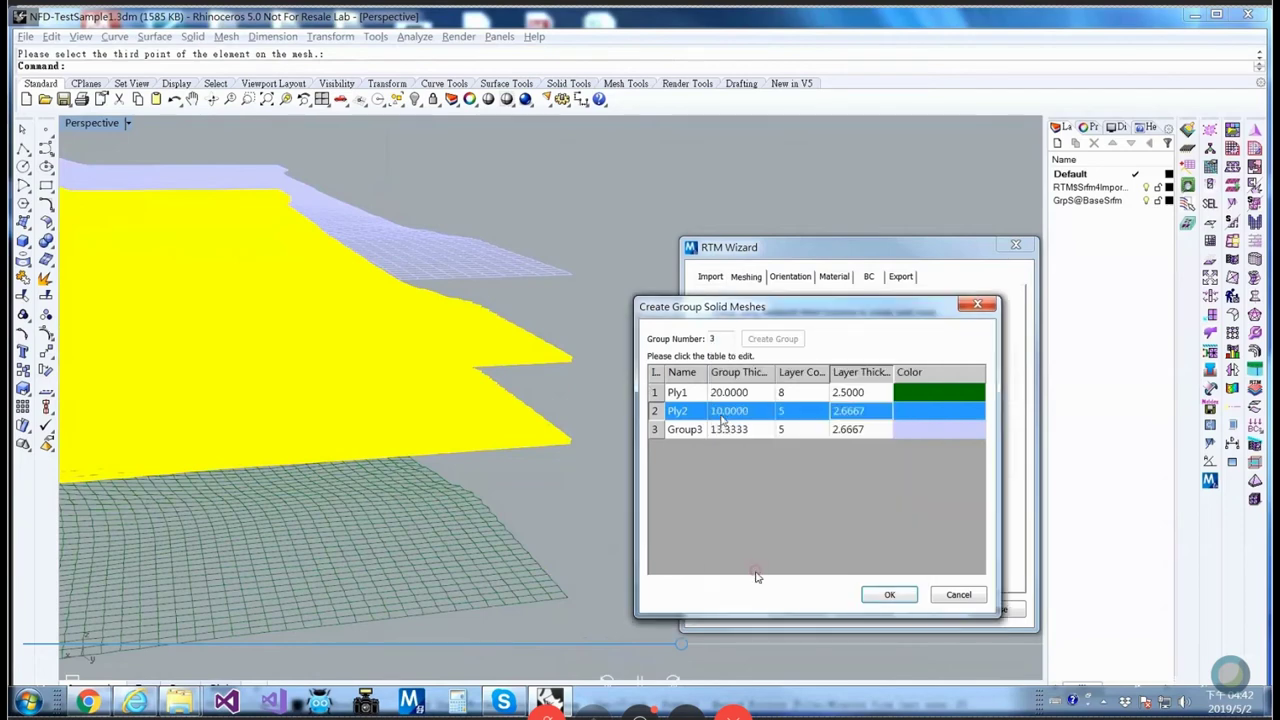
Step: Rename the third group Ply3 and set its group thickness to 10
left_click(722, 430)
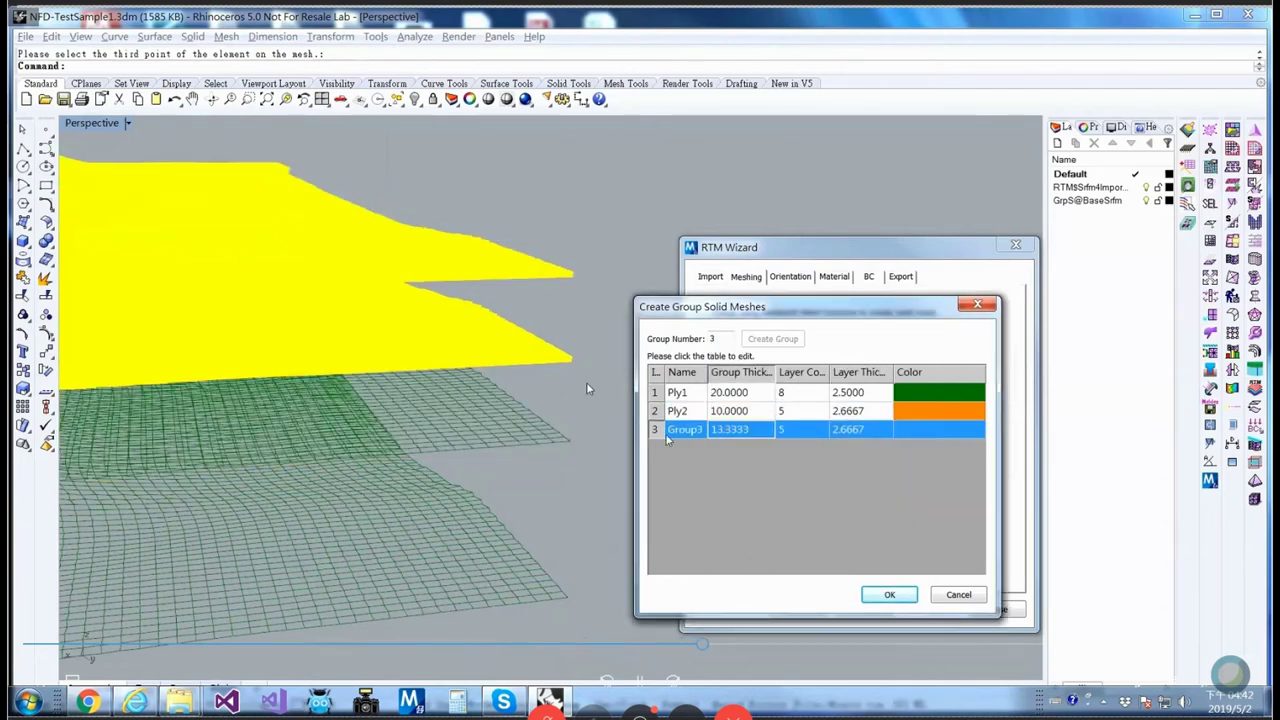
left_click(684, 430)
type("Ply3")
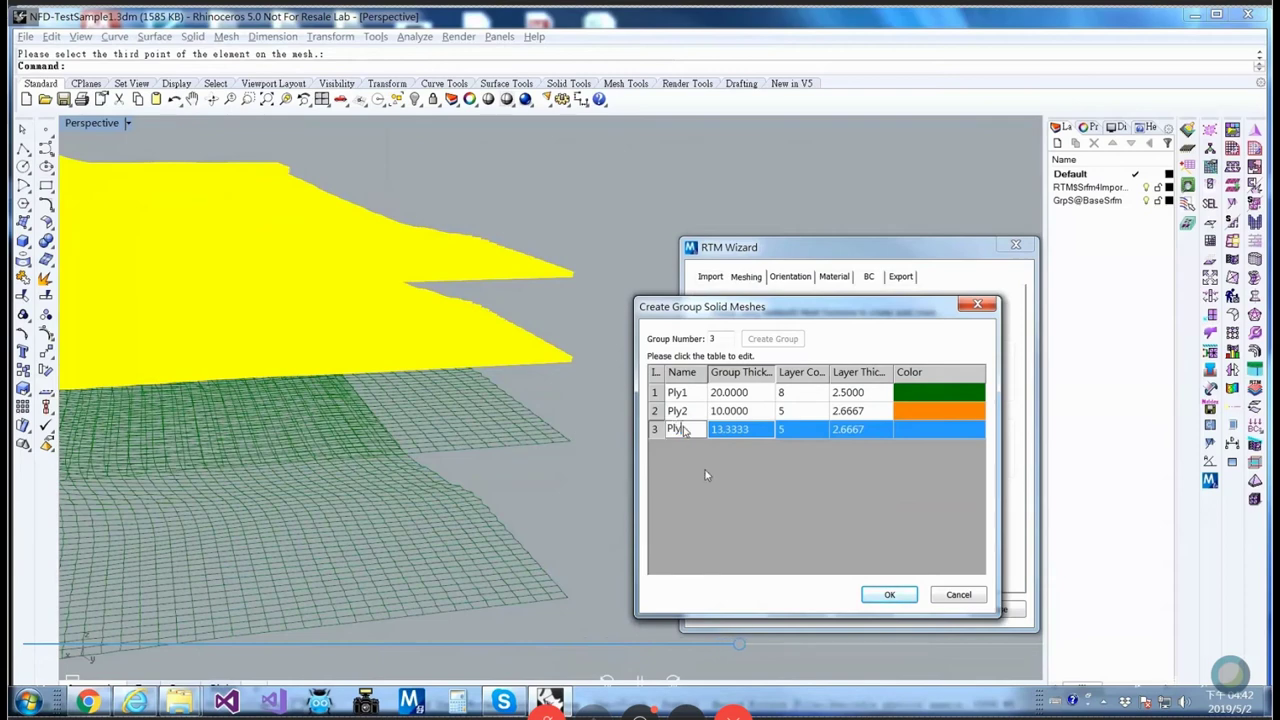
left_click(730, 431)
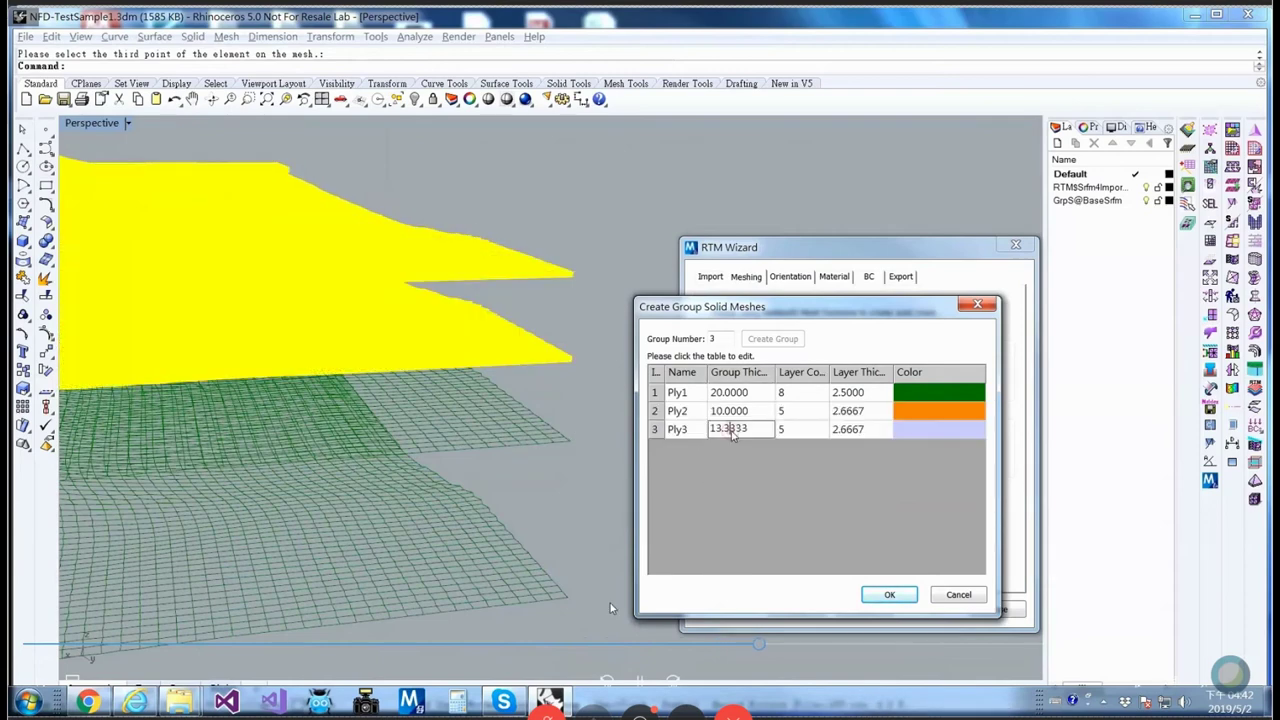
type("10")
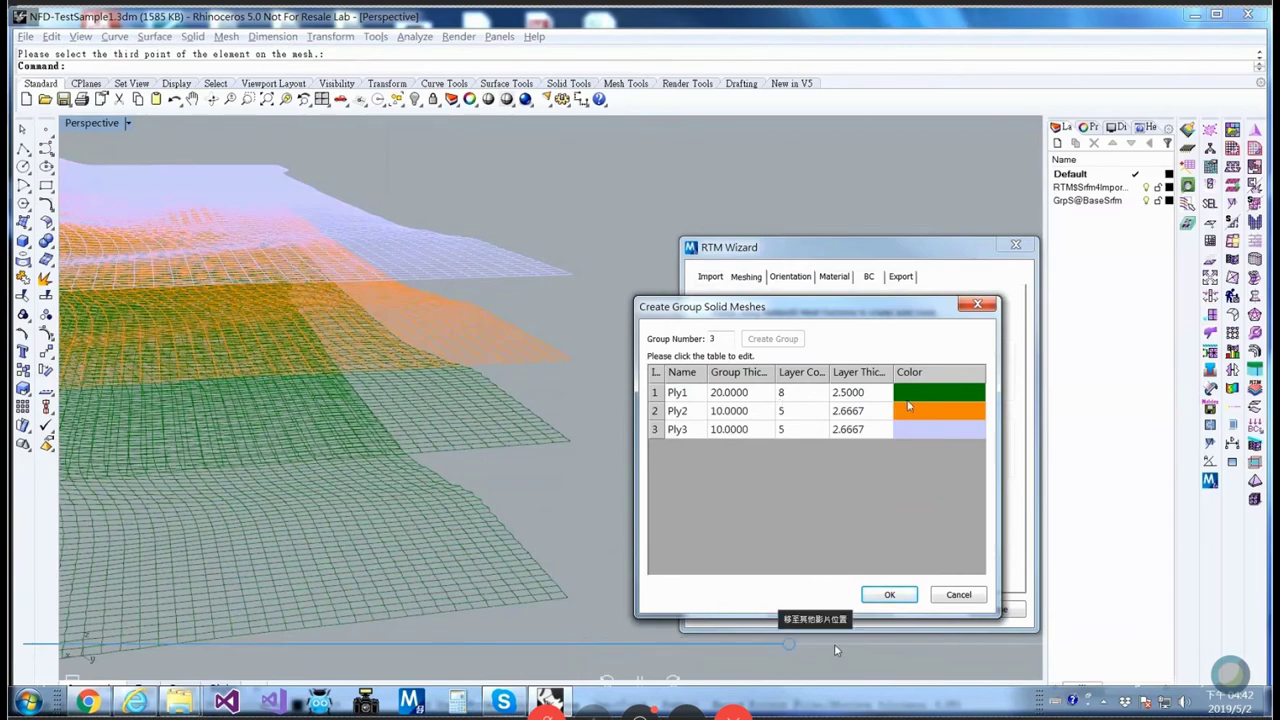
left_click(835, 646)
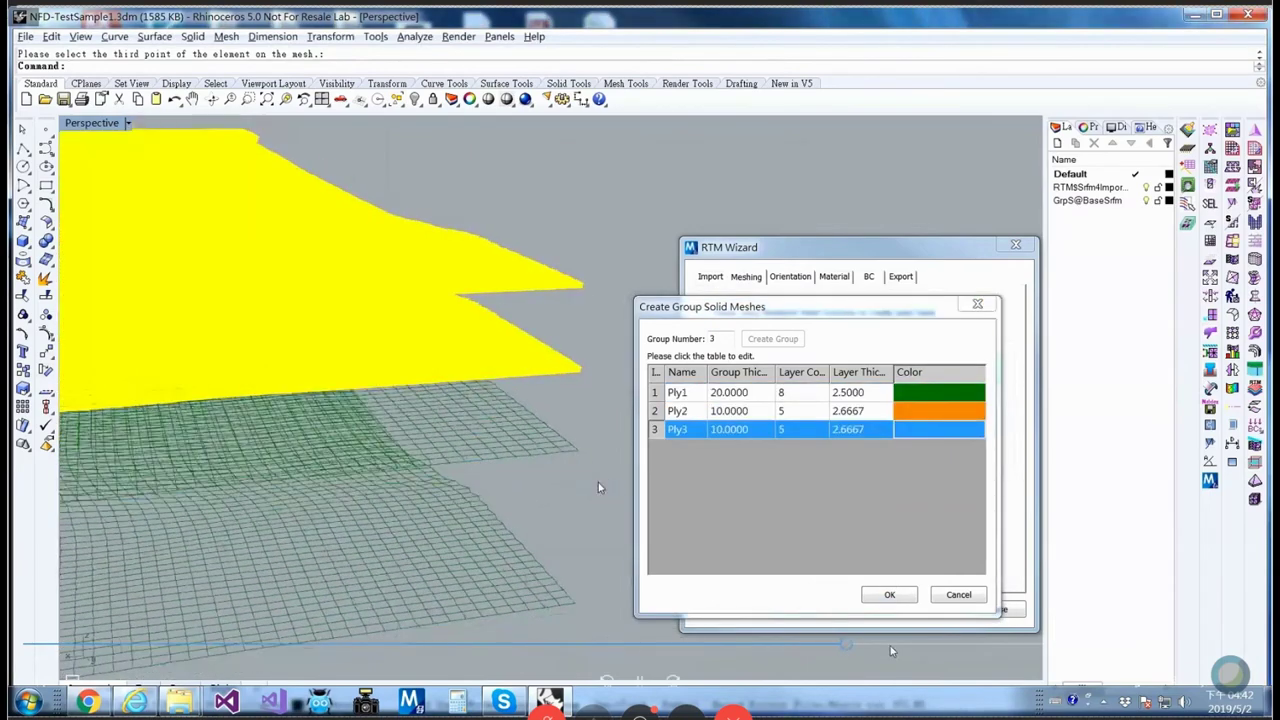
left_click(891, 648)
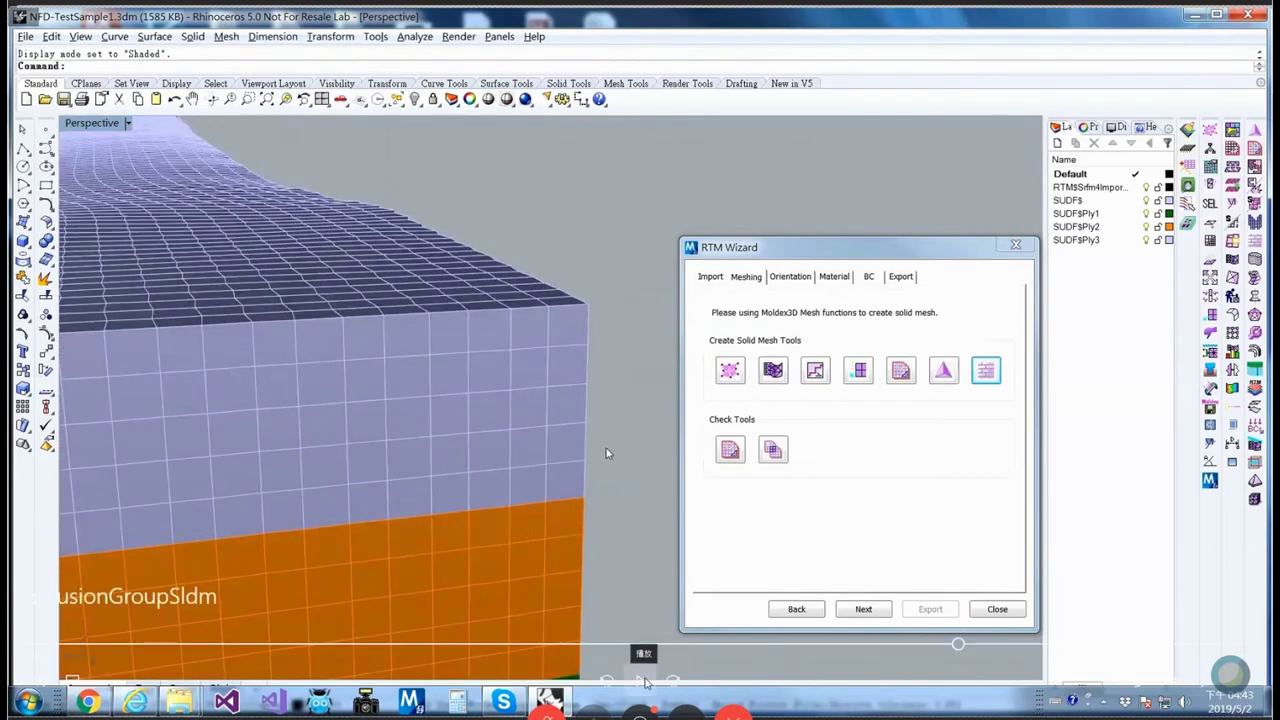
left_click(645, 682)
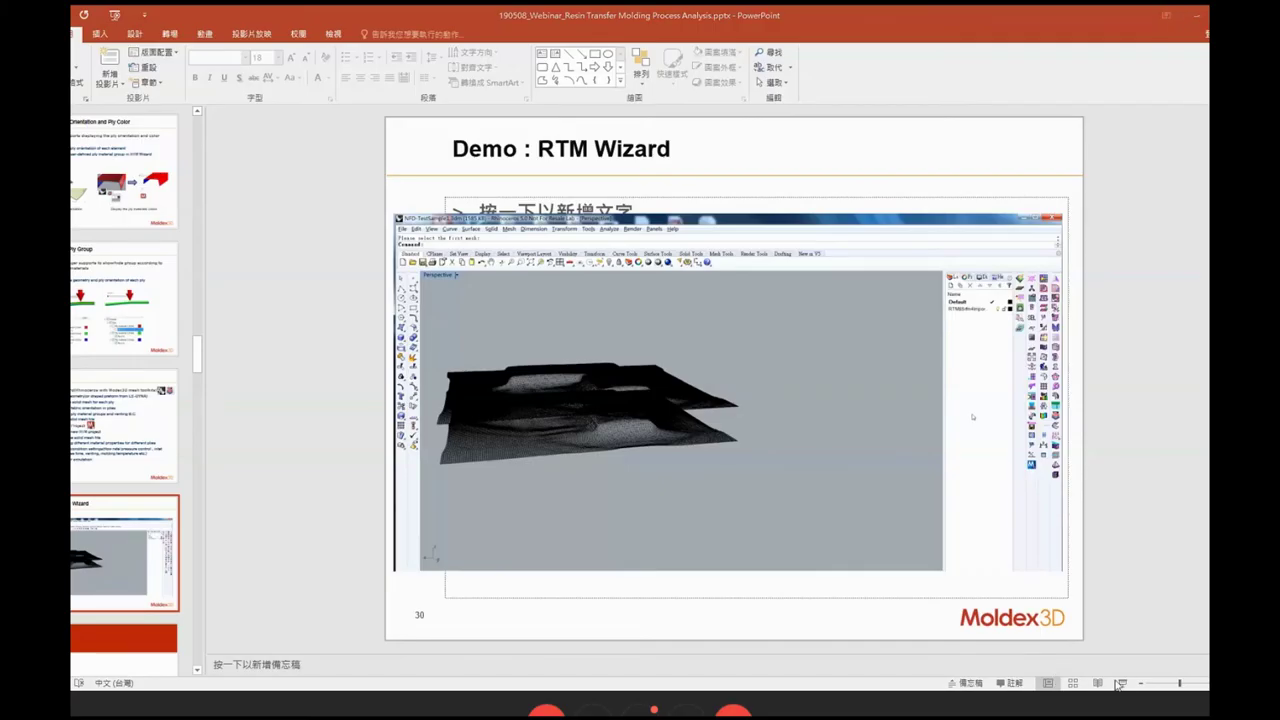
Step: Start the PowerPoint slide show from the RTM Wizard demo slide and advance to the Draping Process slide
left_click(1122, 684)
key("Right")
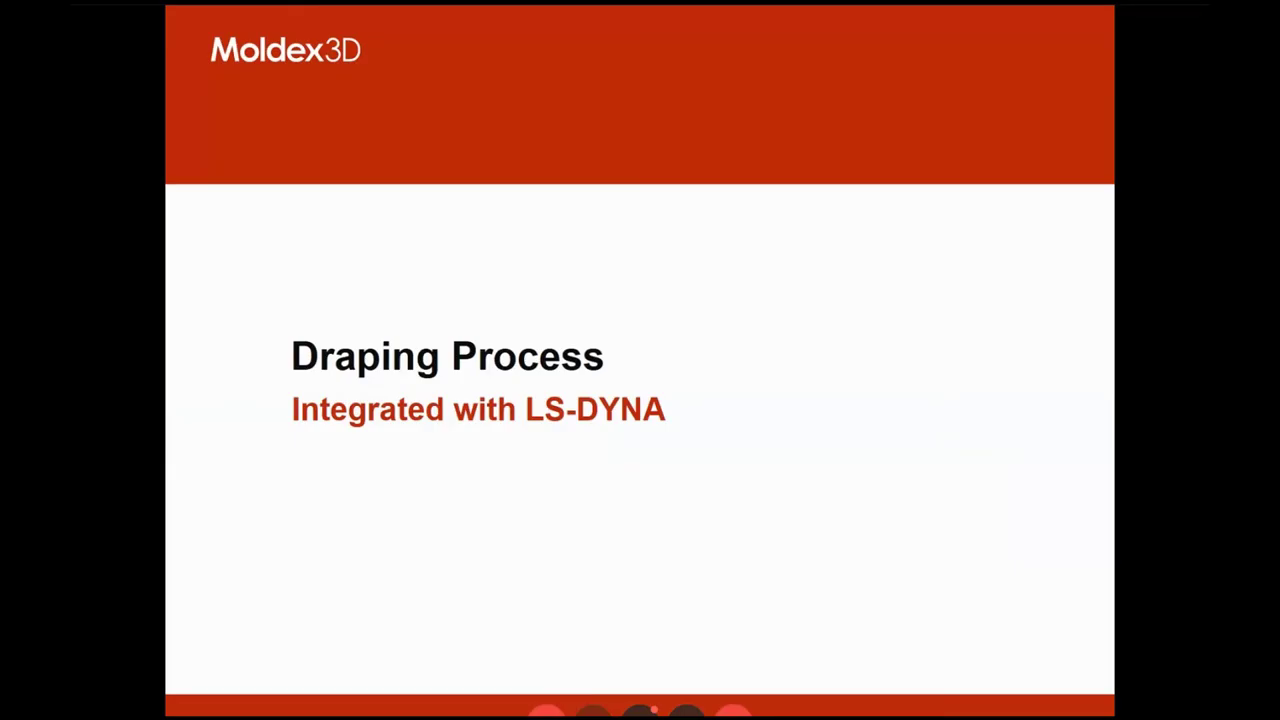